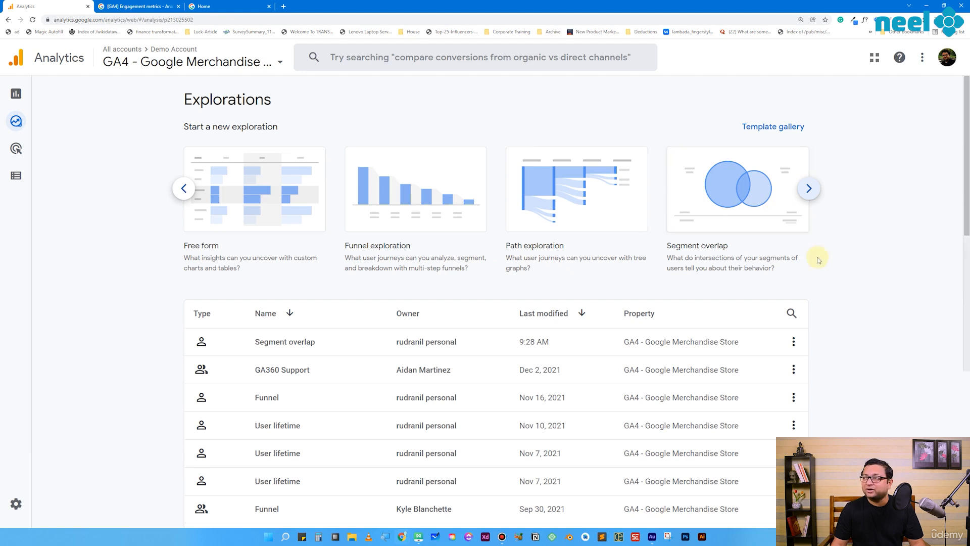
Create a new Path exploration, clear its default path, and set the starting point to the page_view event name
{"action": "left_click", "coordinate": [593, 195]}
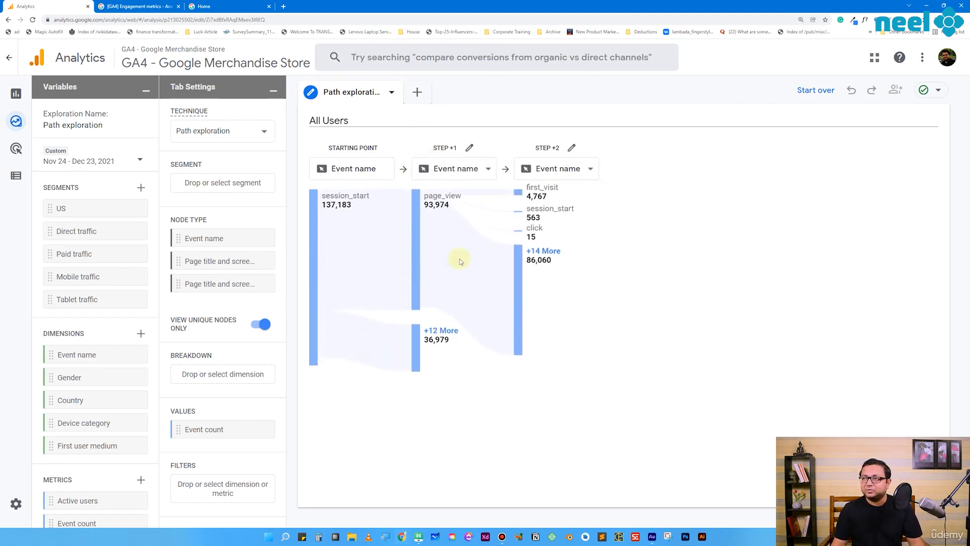
{"action": "left_click", "coordinate": [812, 91]}
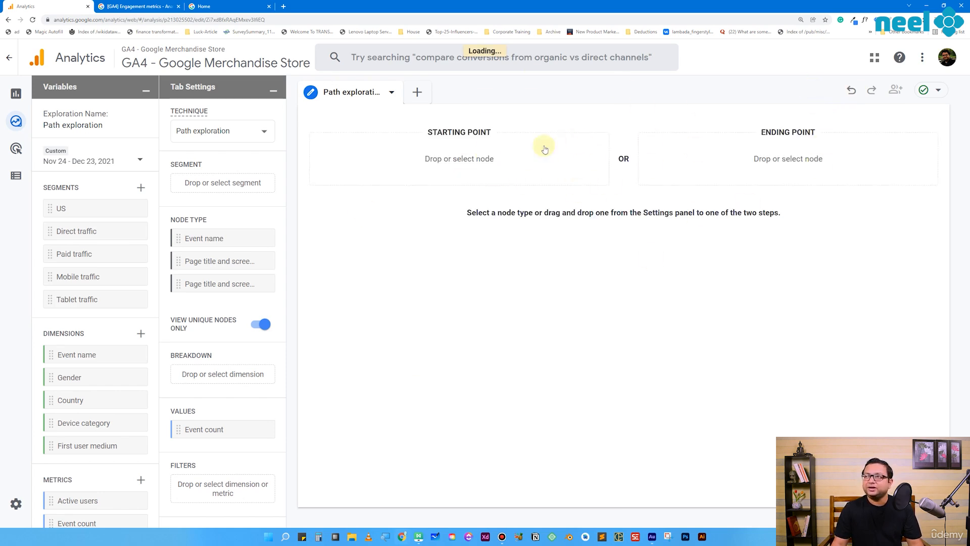
{"action": "left_click", "coordinate": [474, 159]}
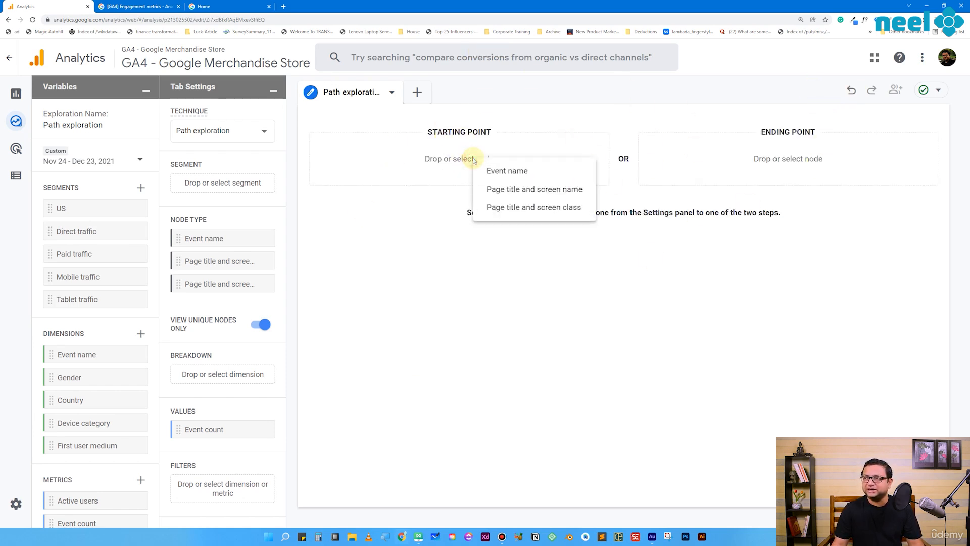
{"action": "left_click", "coordinate": [522, 172]}
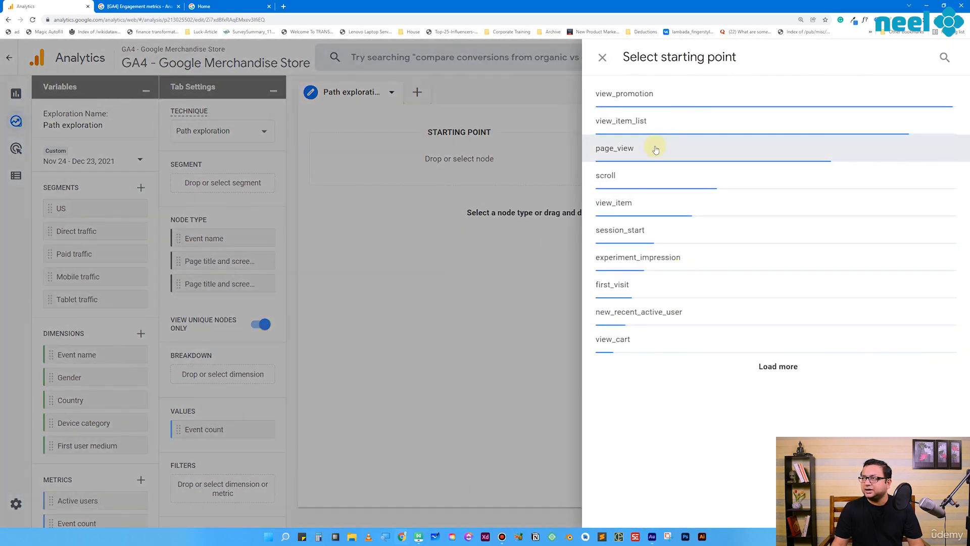
{"action": "left_click", "coordinate": [655, 150]}
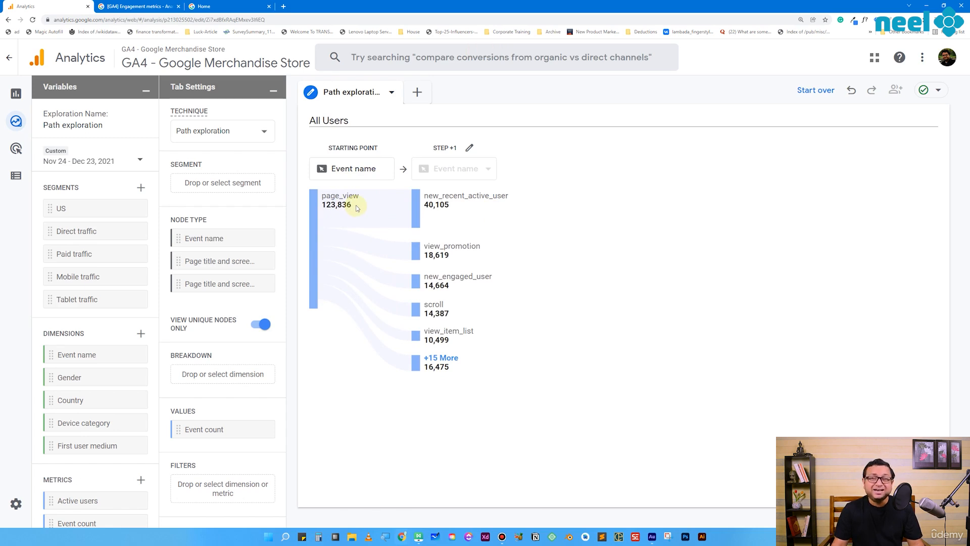
Reveal additional grouped events in Step +1 of the page_view path, expanding the grouped node twice
{"action": "mouse_move", "coordinate": [356, 209]}
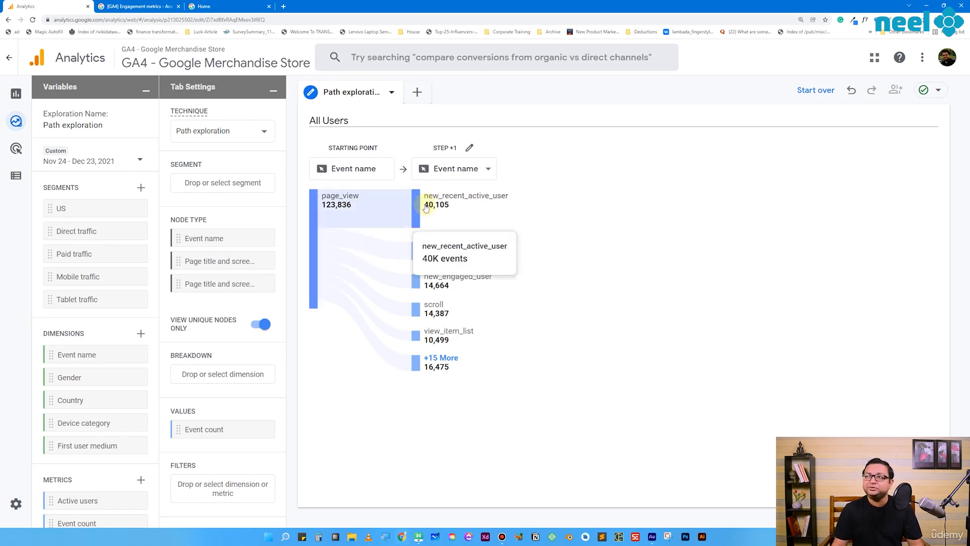
{"action": "left_click", "coordinate": [447, 359]}
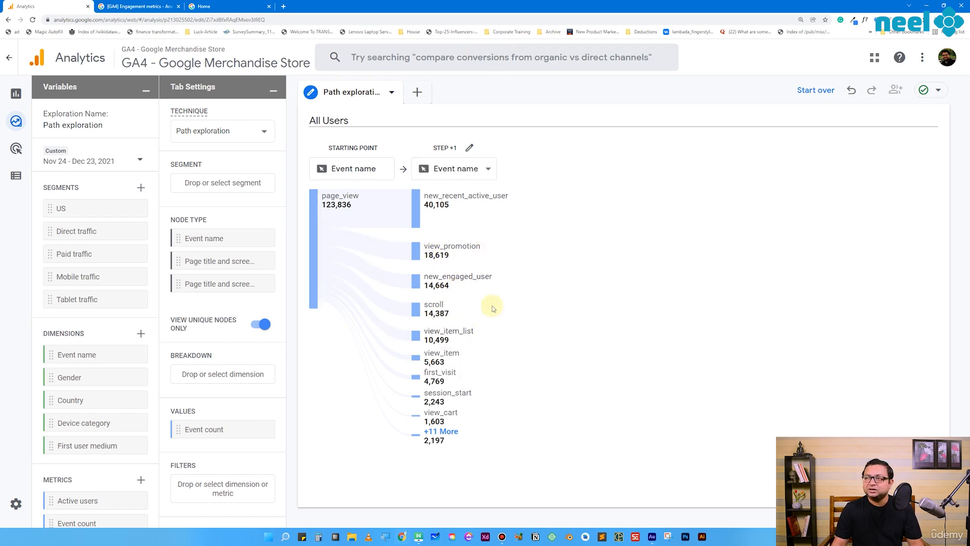
{"action": "mouse_move", "coordinate": [465, 282]}
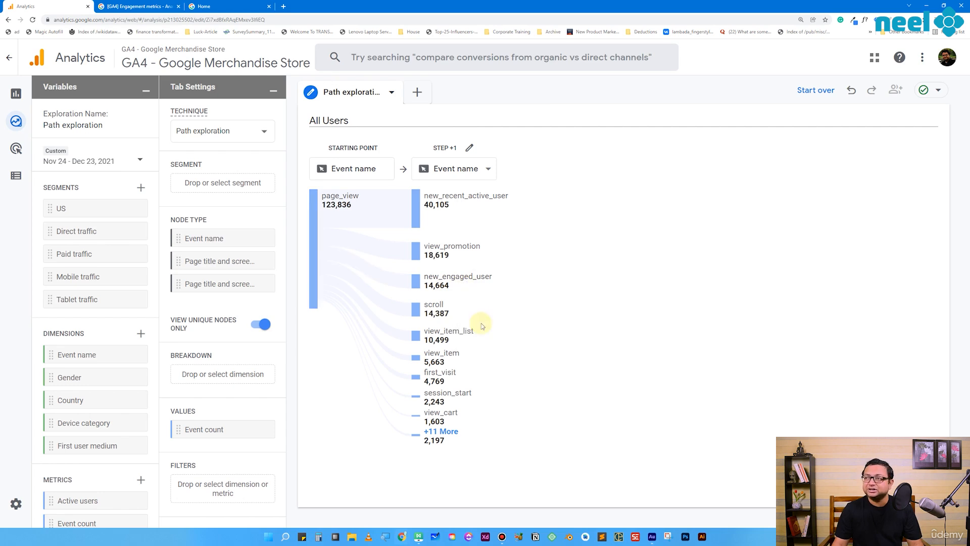
{"action": "mouse_move", "coordinate": [430, 313]}
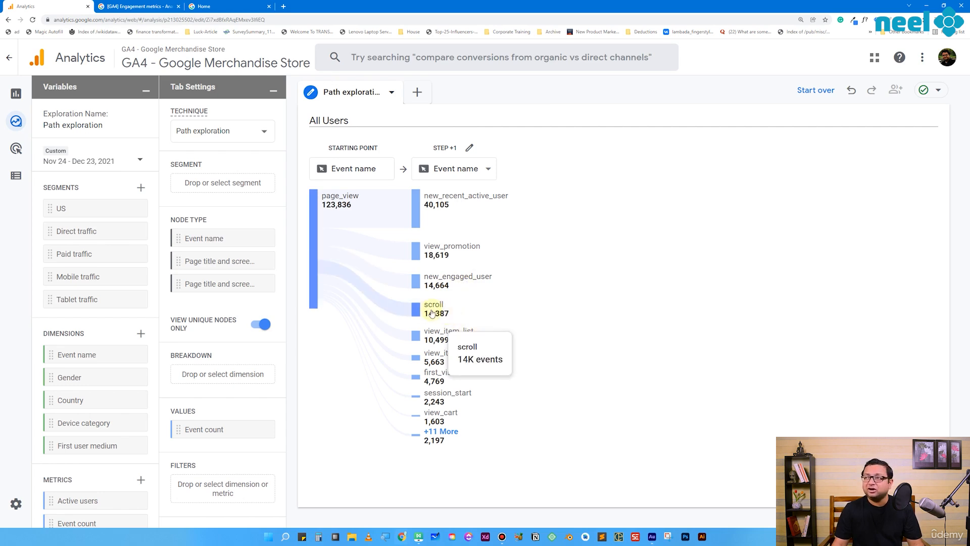
{"action": "mouse_move", "coordinate": [482, 212]}
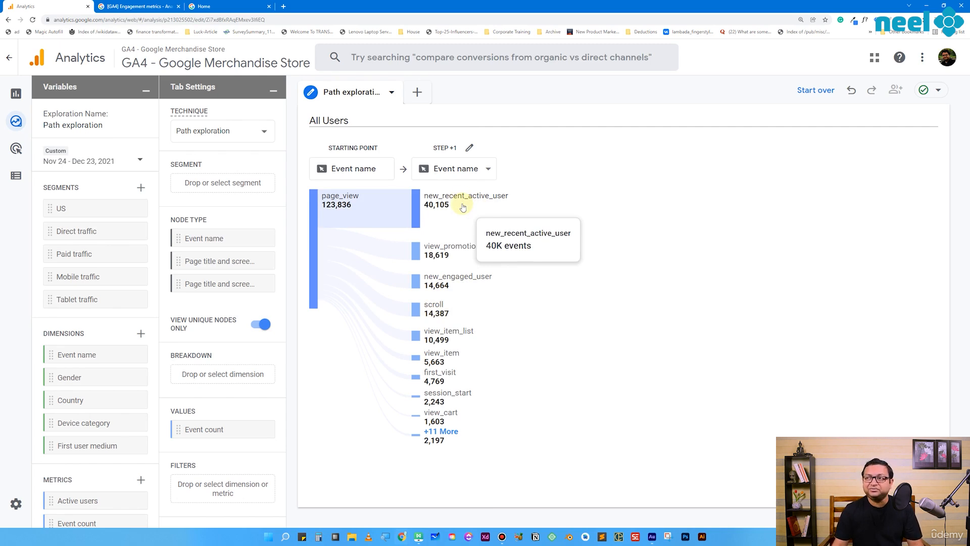
{"action": "left_click", "coordinate": [456, 440]}
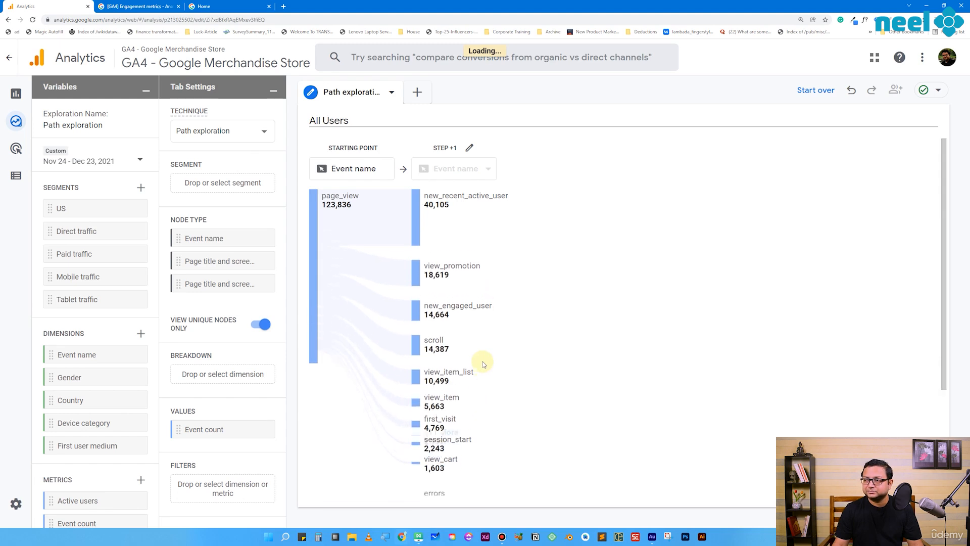
{"action": "scroll", "coordinate": [449, 375], "scroll_direction": "down", "scroll_amount": 3}
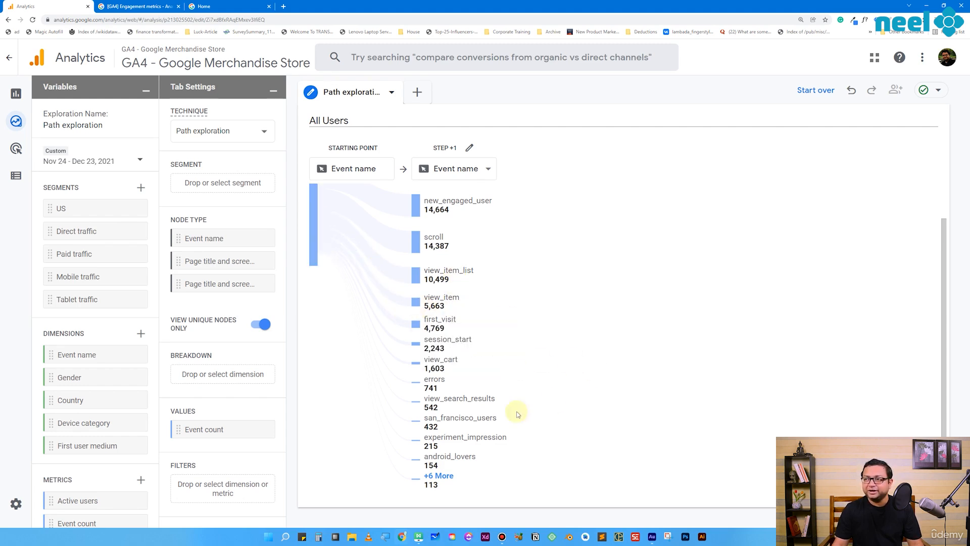
{"action": "scroll", "coordinate": [559, 344], "scroll_direction": "up", "scroll_amount": 2}
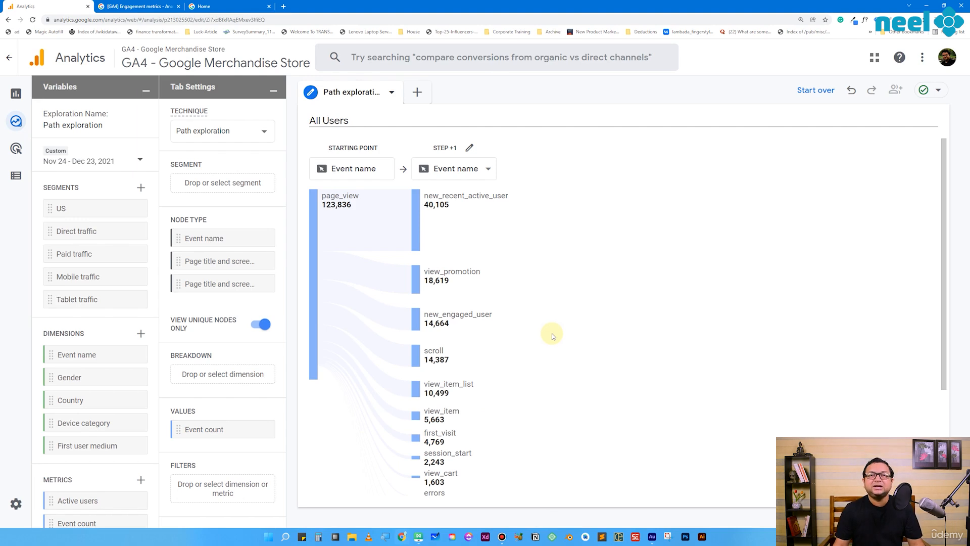
Expand the path from view_item_list in Step +1, and from view_item in Step +2
{"action": "mouse_move", "coordinate": [469, 383]}
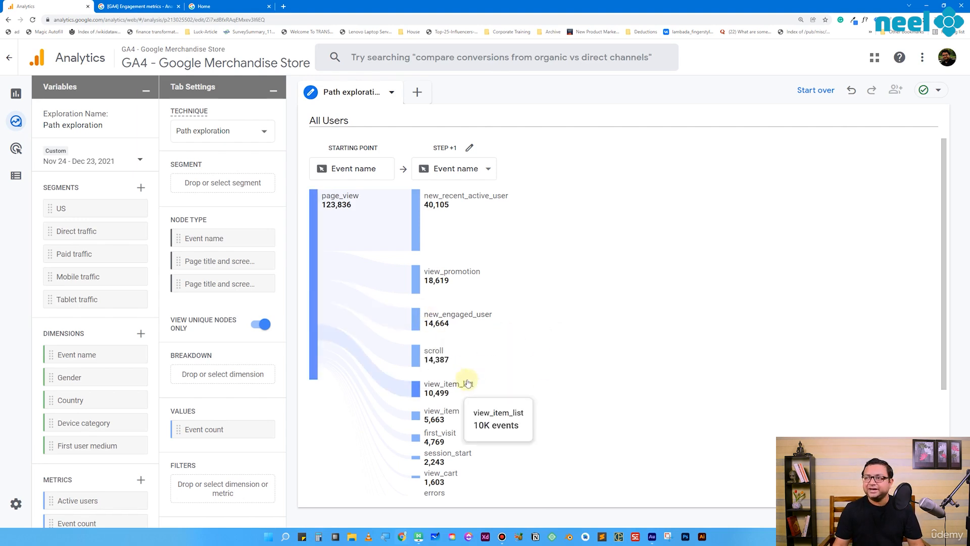
{"action": "left_click", "coordinate": [423, 392]}
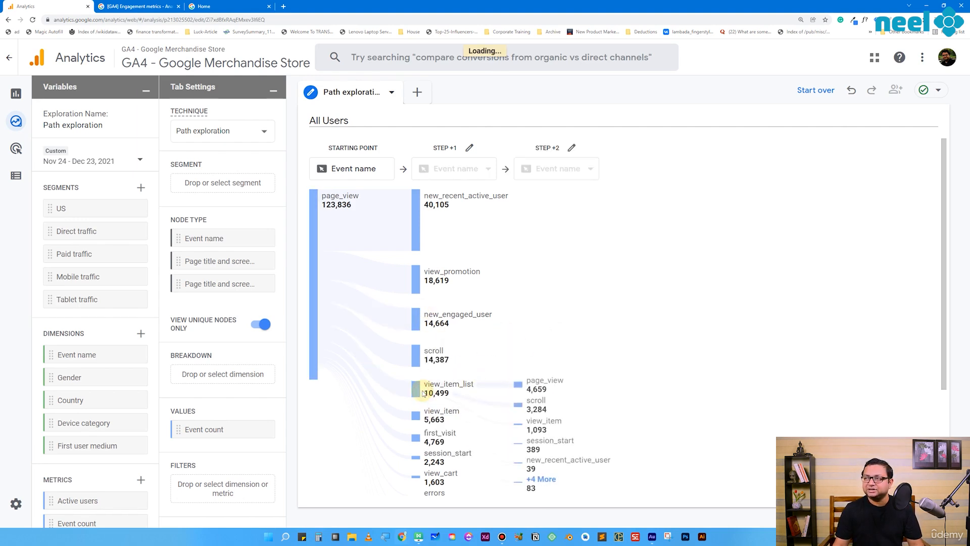
{"action": "scroll", "coordinate": [702, 352], "scroll_direction": "down", "scroll_amount": 2}
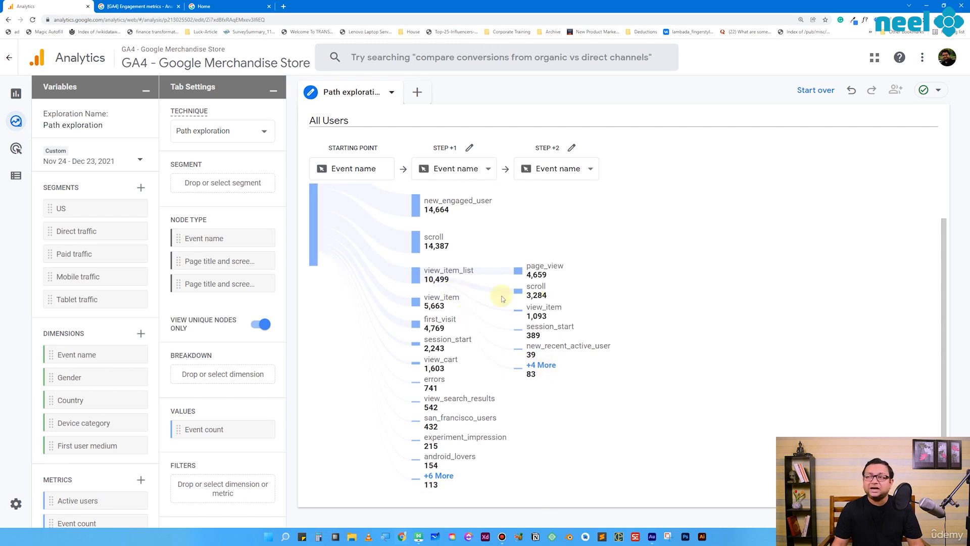
{"action": "mouse_move", "coordinate": [549, 313]}
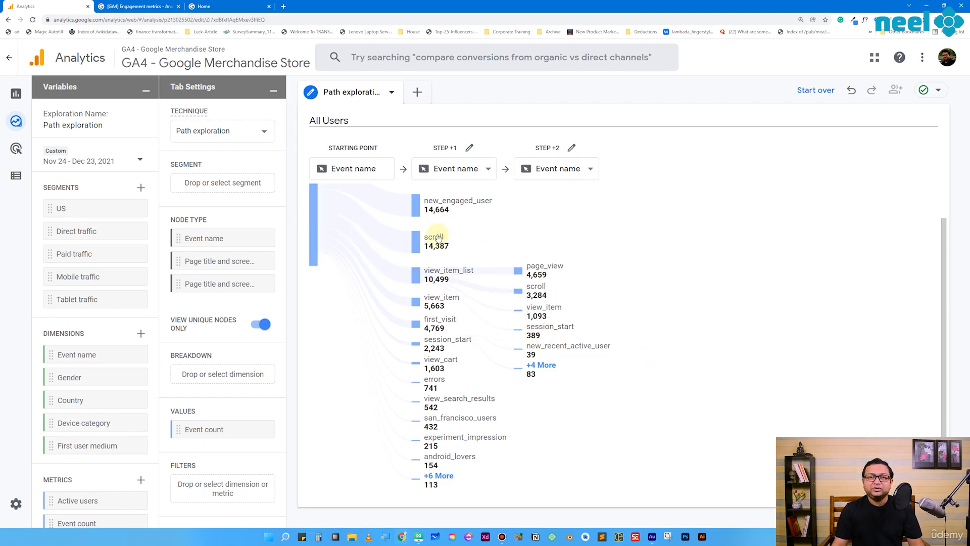
{"action": "mouse_move", "coordinate": [579, 347]}
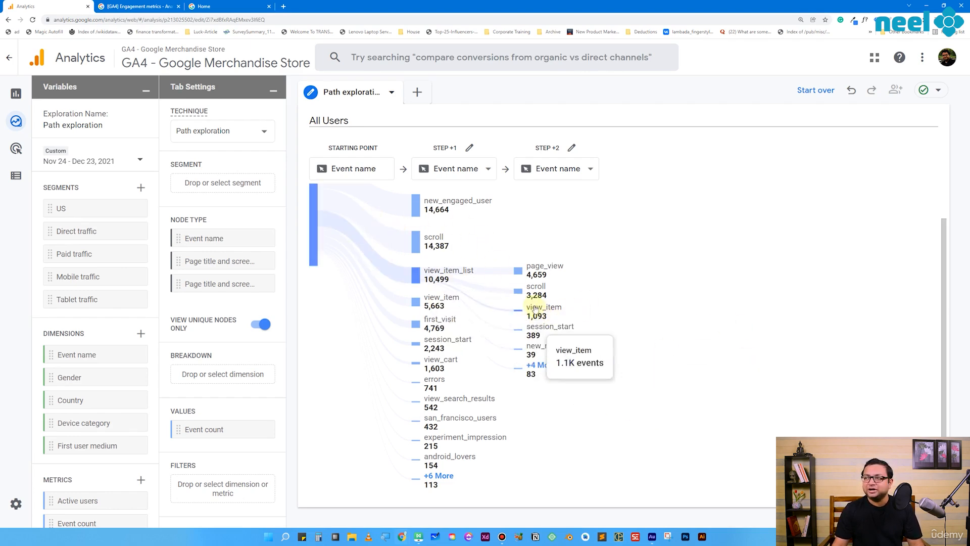
{"action": "left_click", "coordinate": [534, 309]}
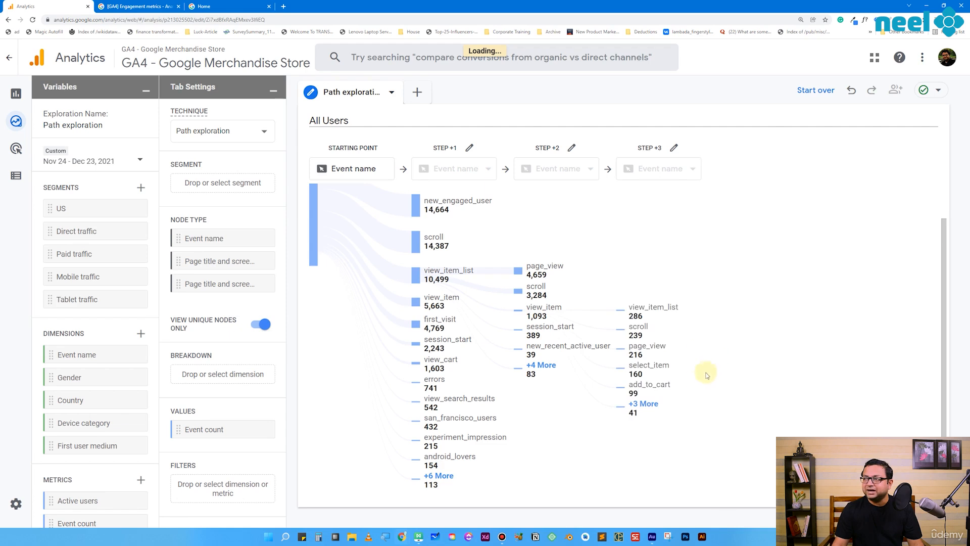
{"action": "left_click", "coordinate": [645, 405]}
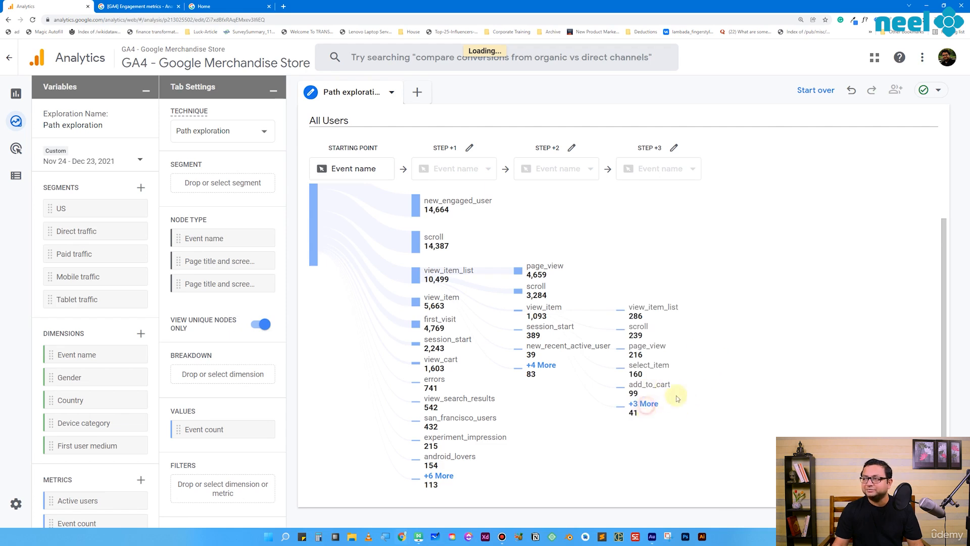
Expand add_to_cart in Step +3 and reveal the remaining grouped events in Step +4
{"action": "mouse_move", "coordinate": [547, 316]}
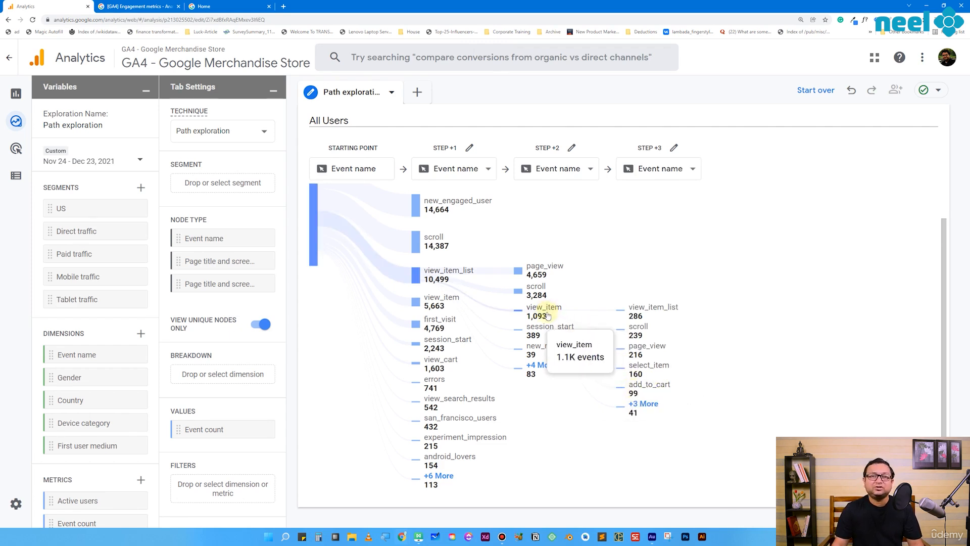
{"action": "left_click", "coordinate": [651, 387]}
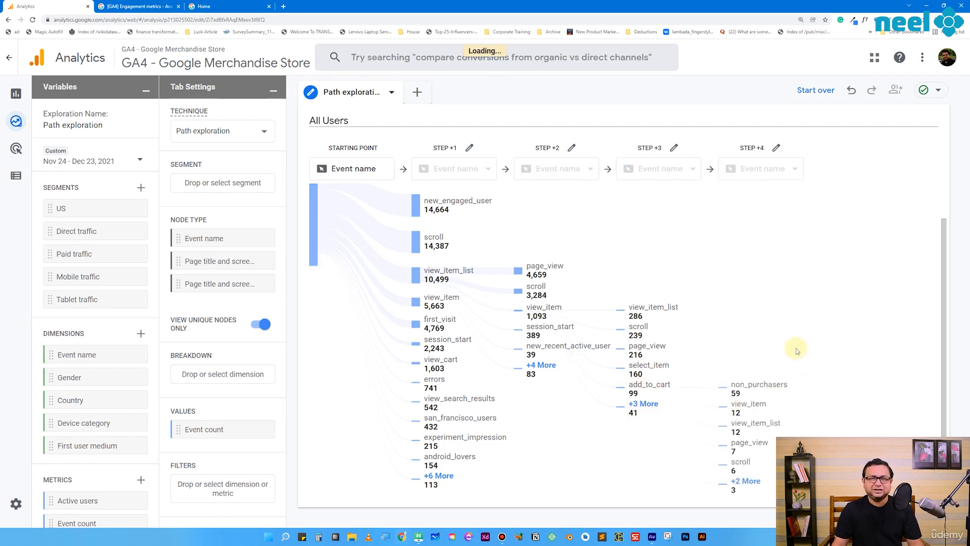
{"action": "scroll", "coordinate": [803, 346], "scroll_direction": "down", "scroll_amount": 1}
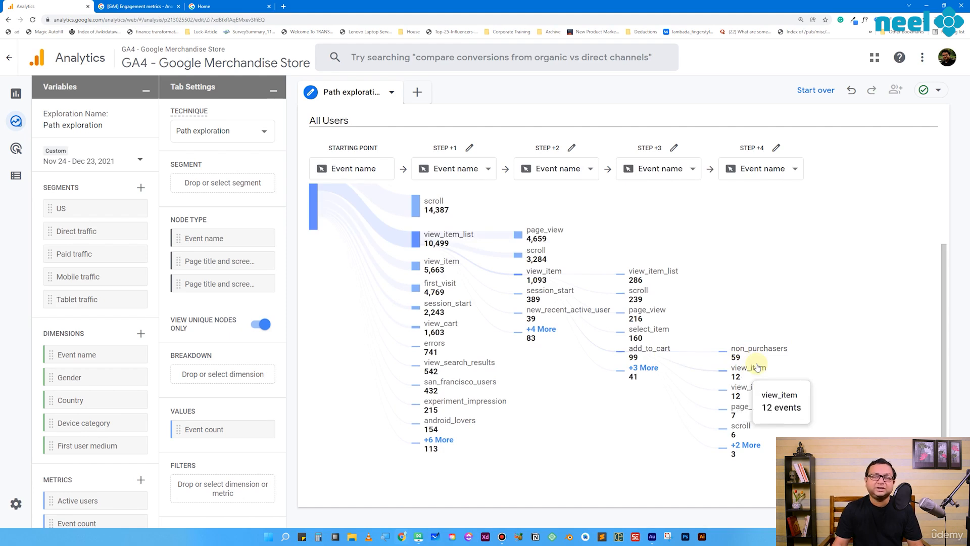
{"action": "mouse_move", "coordinate": [776, 354]}
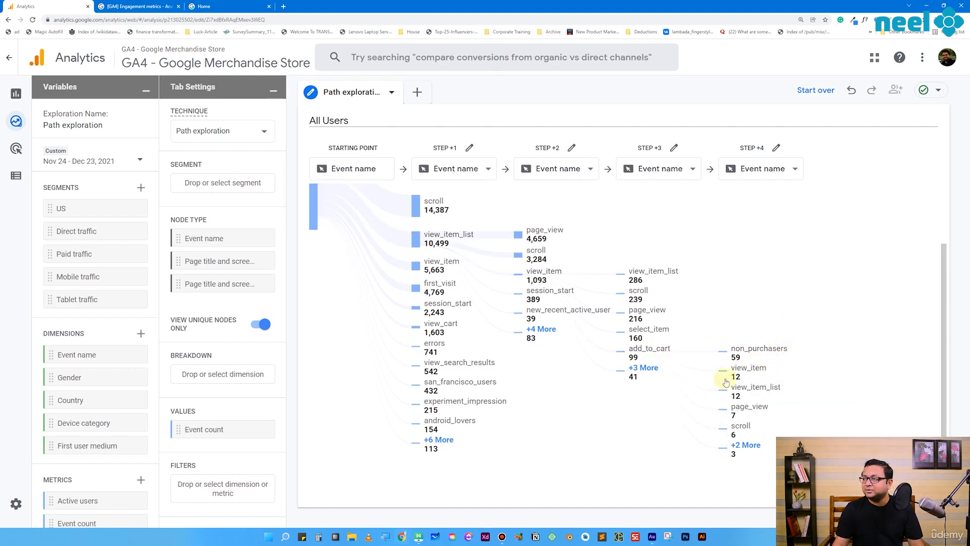
{"action": "mouse_move", "coordinate": [771, 403]}
{"action": "left_click", "coordinate": [757, 448]}
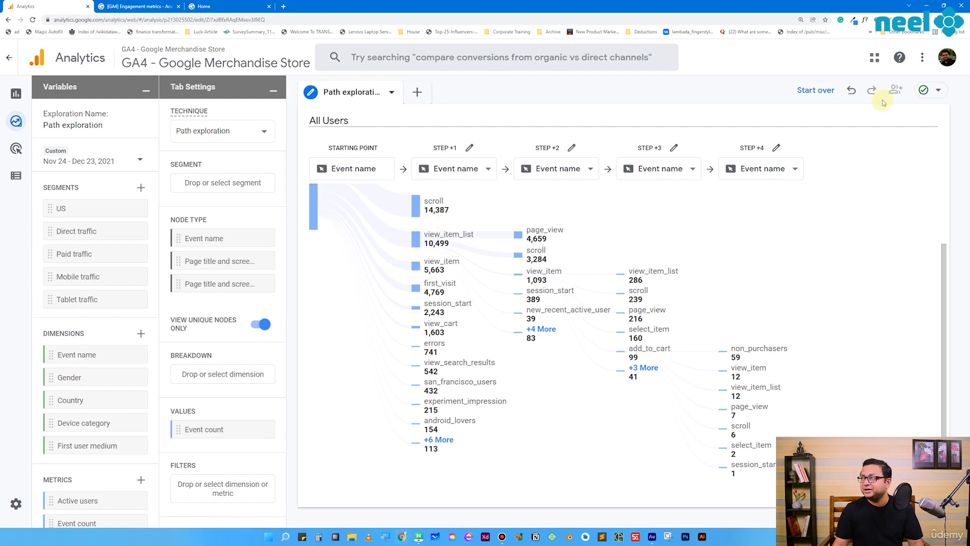
Start the path over and set the ending point to the purchase event name, searching for it in the event list
{"action": "left_click", "coordinate": [824, 91]}
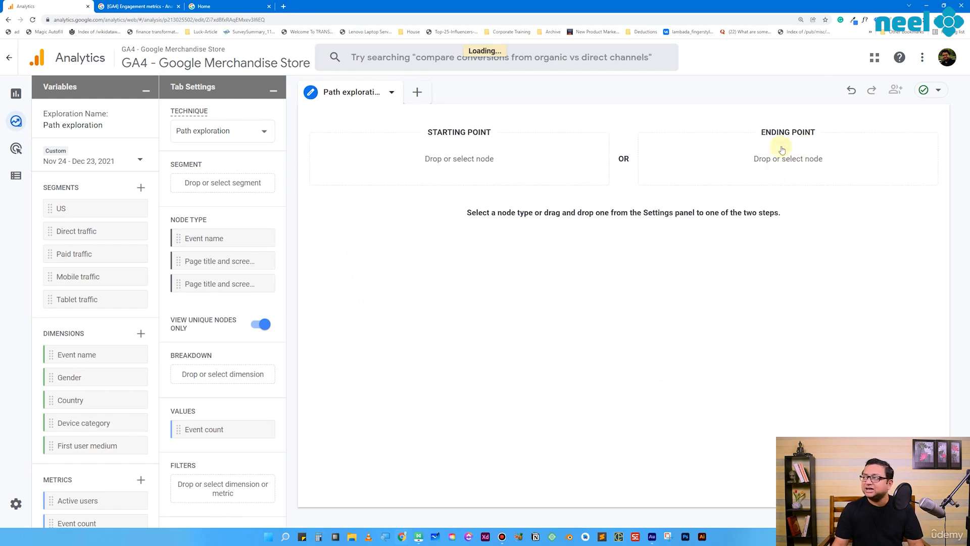
{"action": "left_click", "coordinate": [778, 167]}
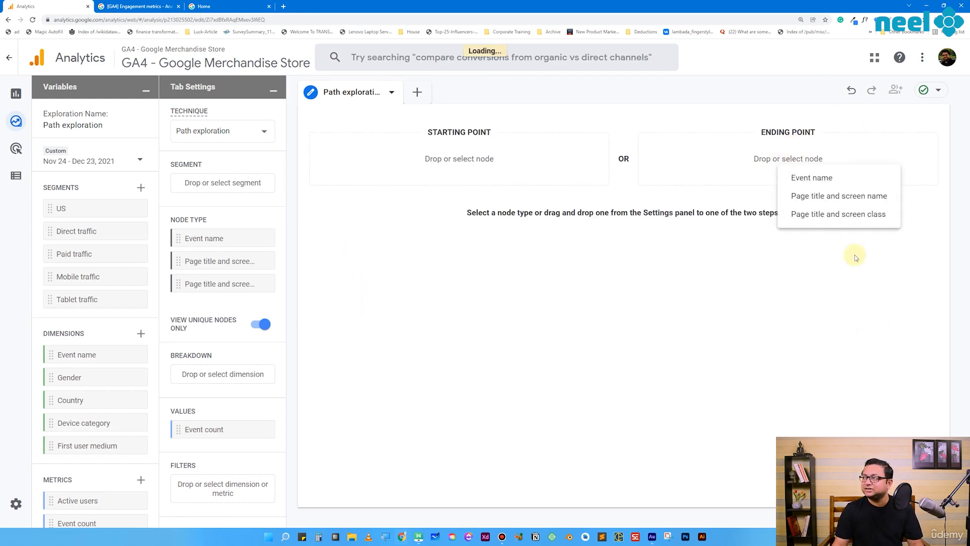
{"action": "left_click", "coordinate": [824, 177]}
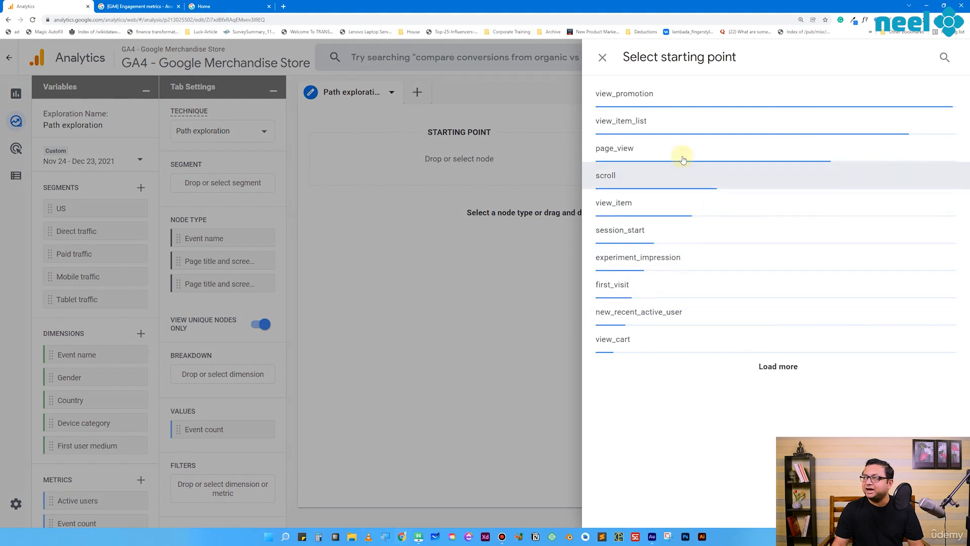
{"action": "left_click", "coordinate": [791, 368]}
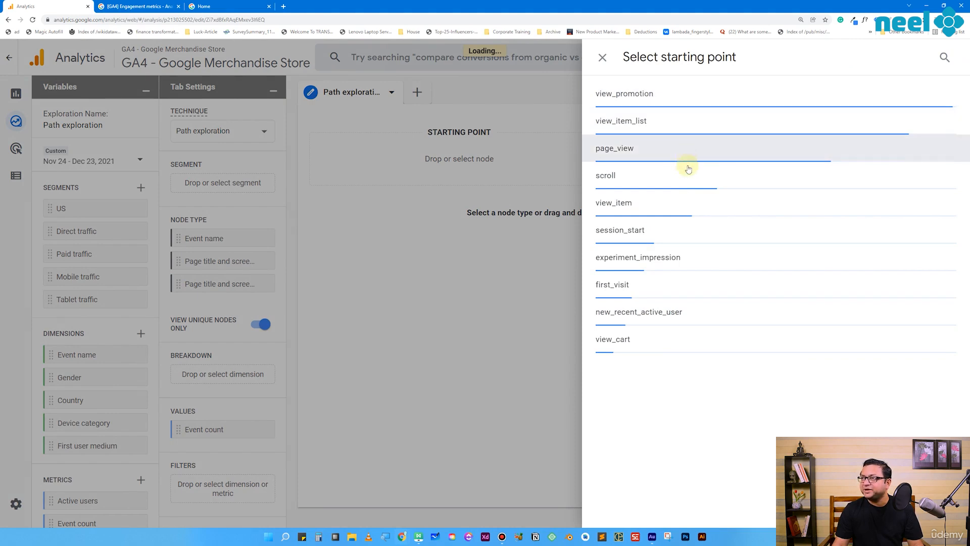
{"action": "scroll", "coordinate": [697, 330], "scroll_direction": "down", "scroll_amount": 2}
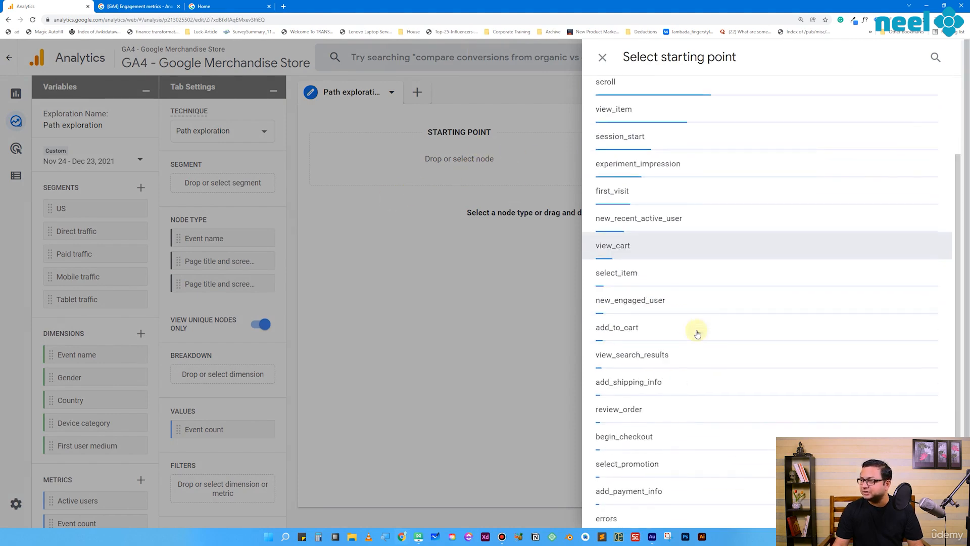
{"action": "scroll", "coordinate": [714, 434], "scroll_direction": "down", "scroll_amount": 1}
{"action": "scroll", "coordinate": [904, 116], "scroll_direction": "up", "scroll_amount": 3}
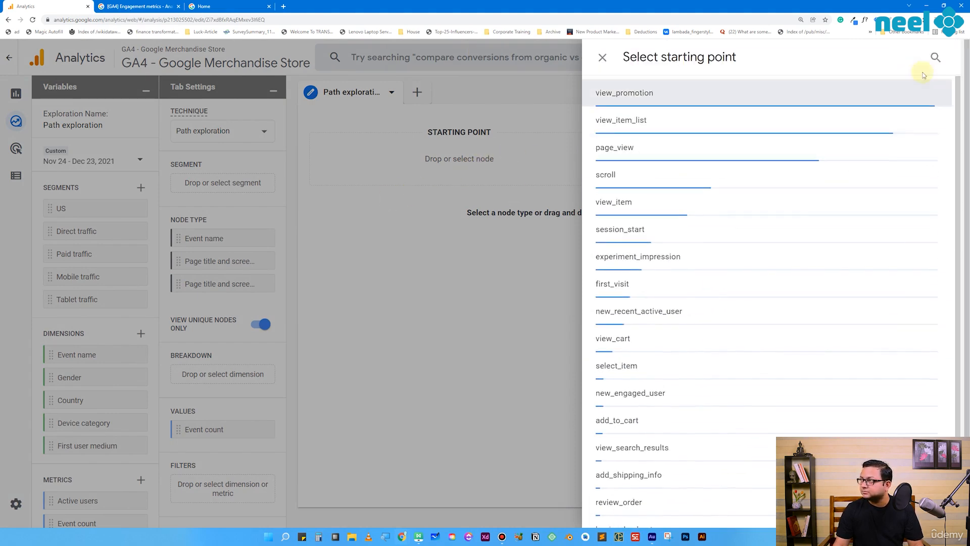
{"action": "left_click", "coordinate": [935, 57]}
{"action": "type", "text": "purchs"}
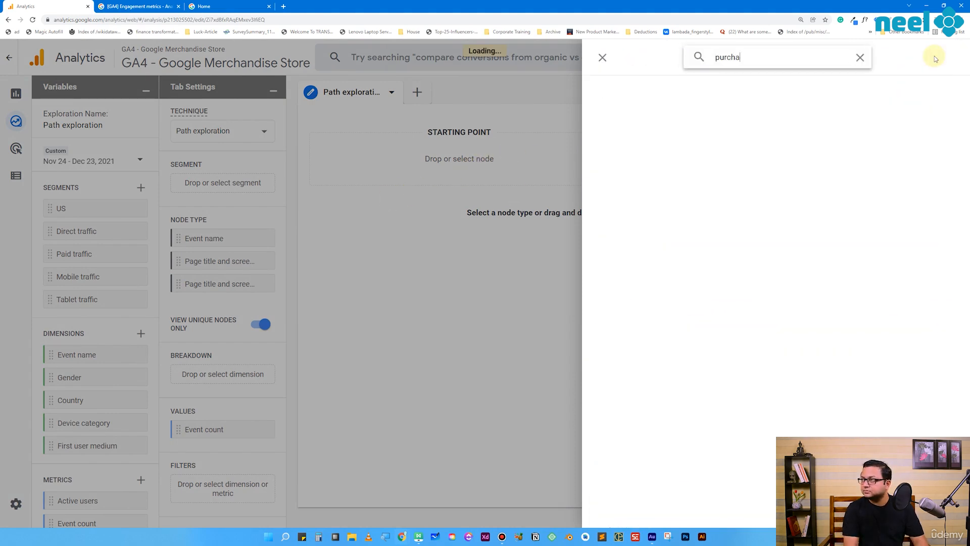
{"action": "key", "text": "BackSpace"}
{"action": "key", "text": "BackSpace"}
{"action": "left_click", "coordinate": [795, 127]}
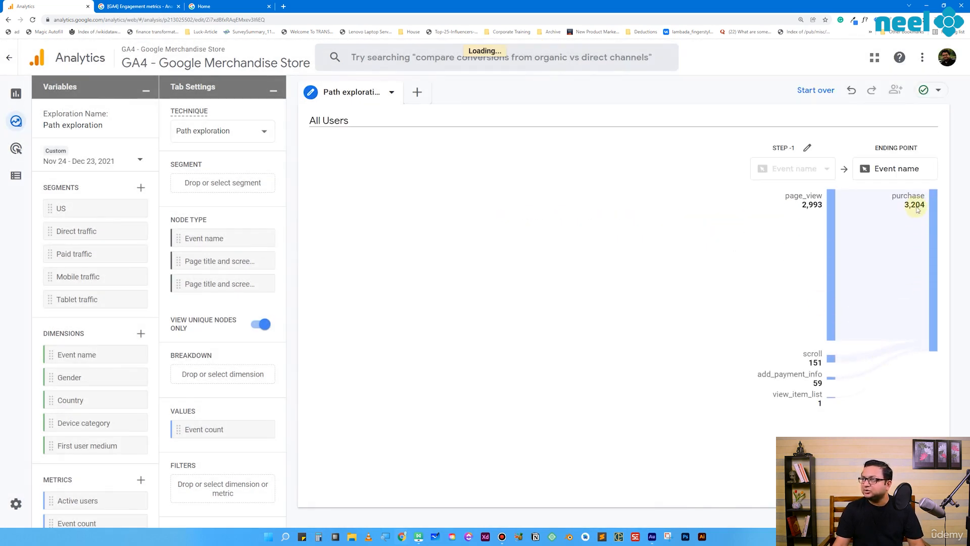
Expand the page_view node in Step -1 to trace the events preceding it on the path to purchase
{"action": "left_click", "coordinate": [92, 158]}
{"action": "left_click", "coordinate": [525, 256]}
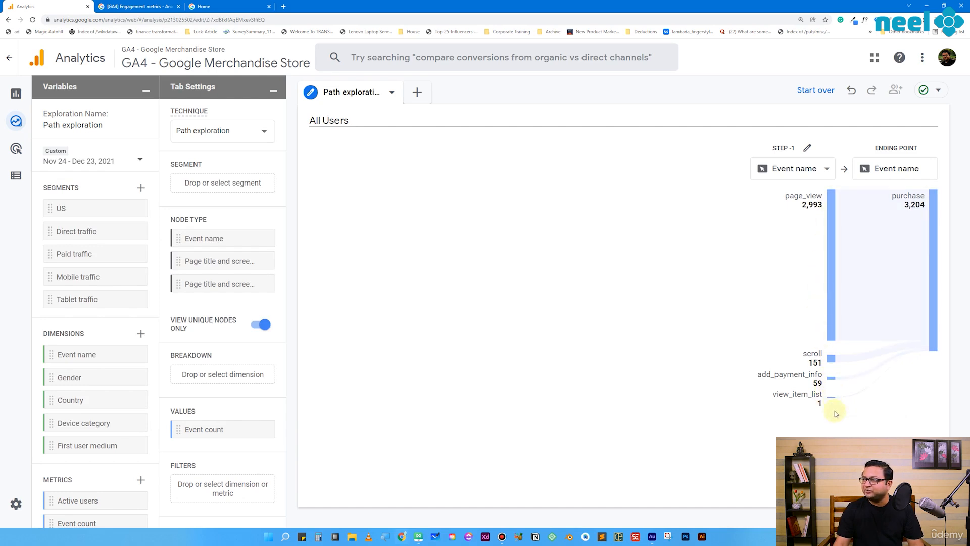
{"action": "left_click", "coordinate": [833, 269]}
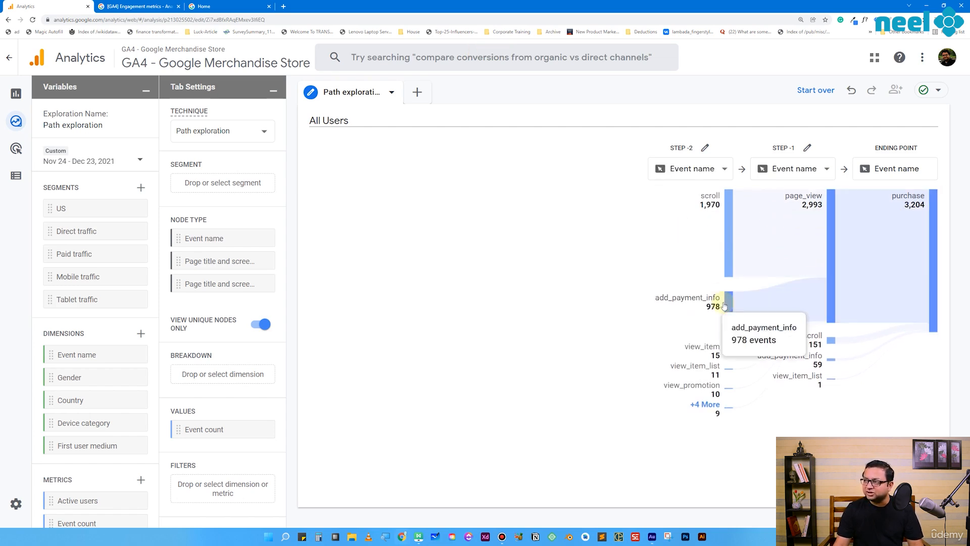
Expand the add_payment_info node in Step -2 and the page_view node preceding it in Step -3
{"action": "mouse_move", "coordinate": [728, 326]}
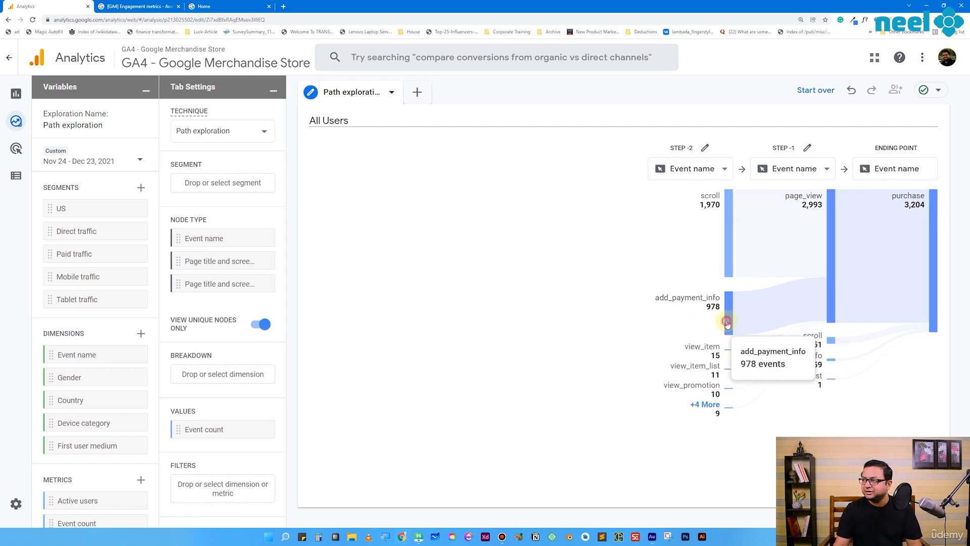
{"action": "left_click", "coordinate": [727, 322]}
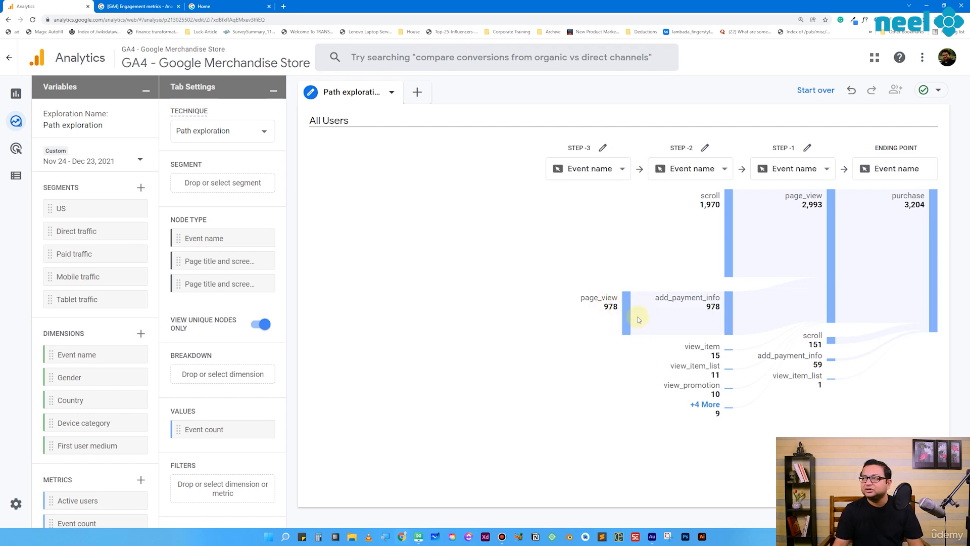
{"action": "mouse_move", "coordinate": [631, 318]}
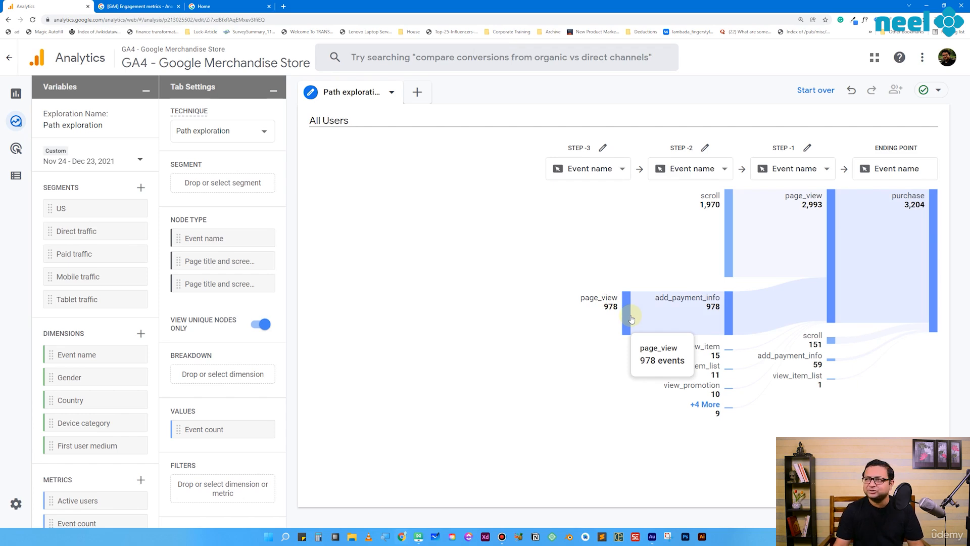
{"action": "left_click", "coordinate": [632, 319]}
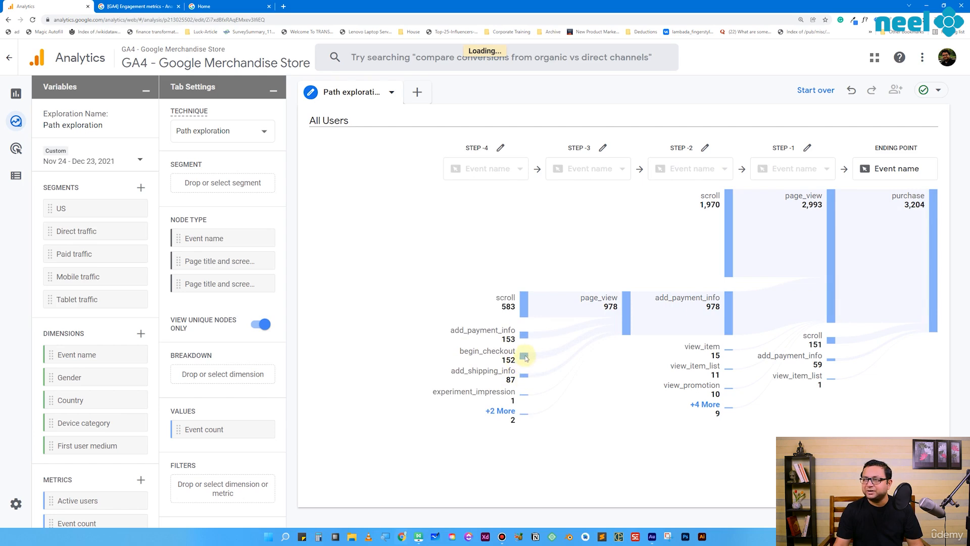
Expand begin_checkout in Step -4 and the add_shipping_info node preceding it in Step -5
{"action": "mouse_move", "coordinate": [516, 358]}
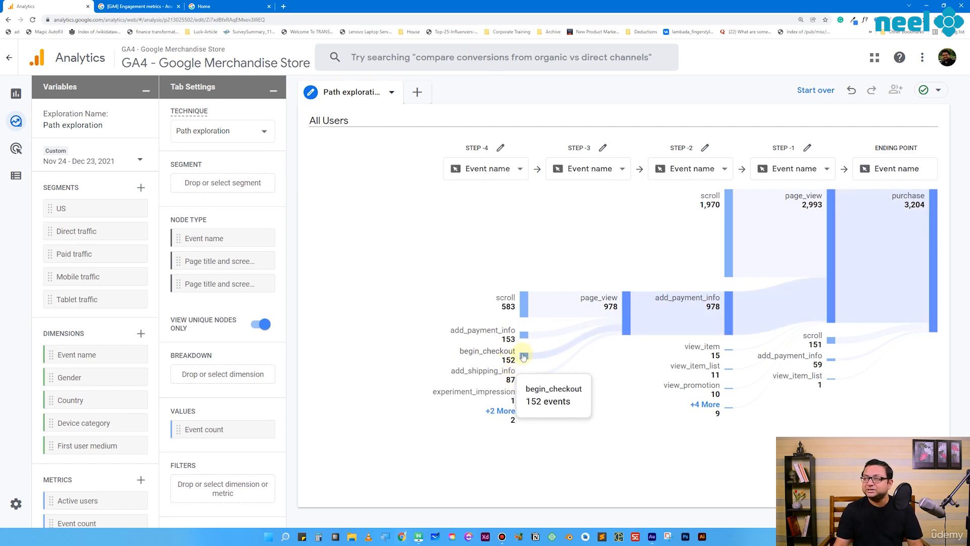
{"action": "left_click", "coordinate": [523, 355]}
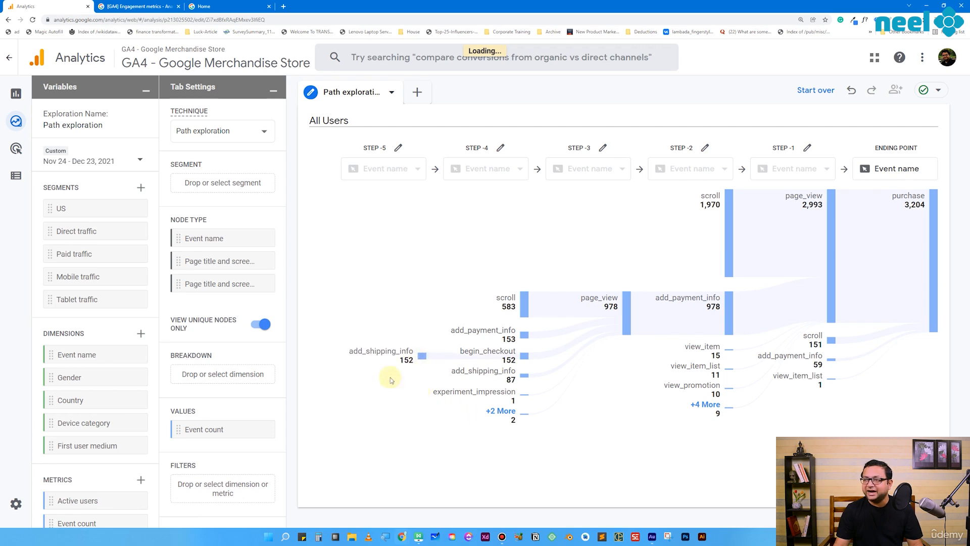
{"action": "left_click", "coordinate": [420, 357]}
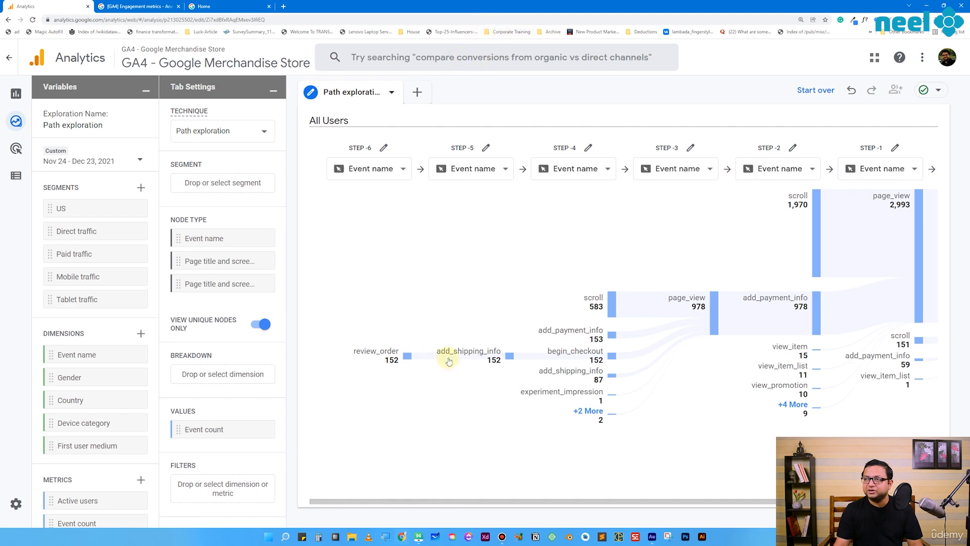
Trace the purchase path further back through review_order in Step -6, page_view in Step -7 and add_payment_info in Step -8
{"action": "left_click", "coordinate": [407, 356]}
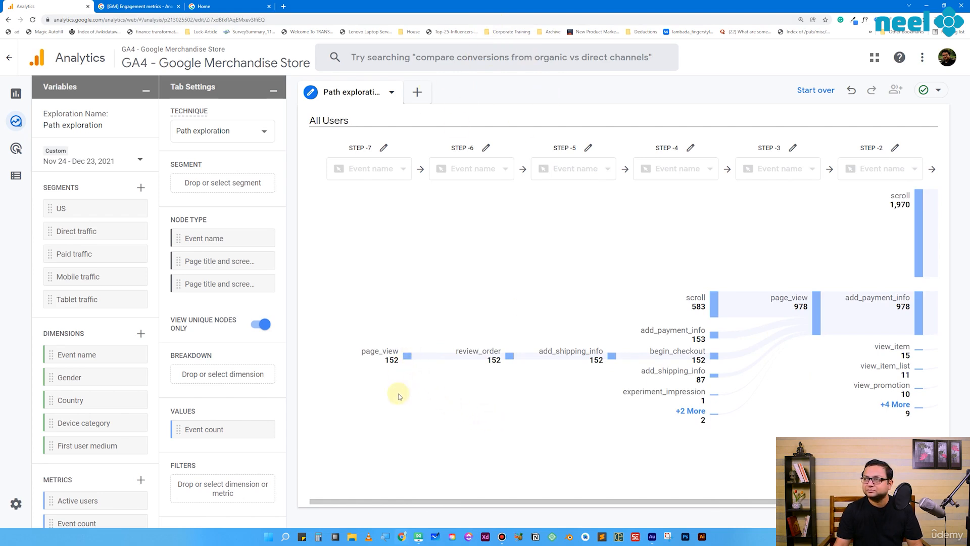
{"action": "left_click", "coordinate": [407, 357]}
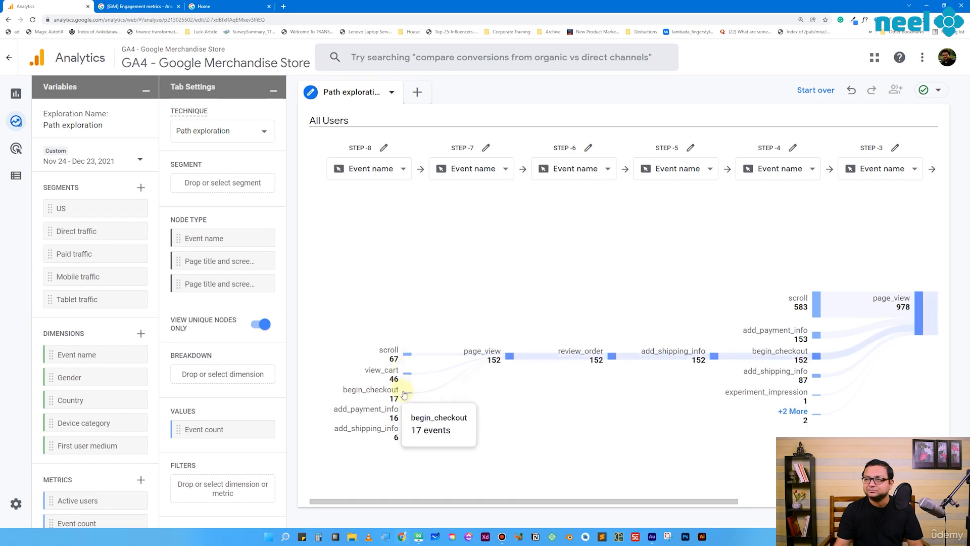
{"action": "left_click", "coordinate": [408, 414]}
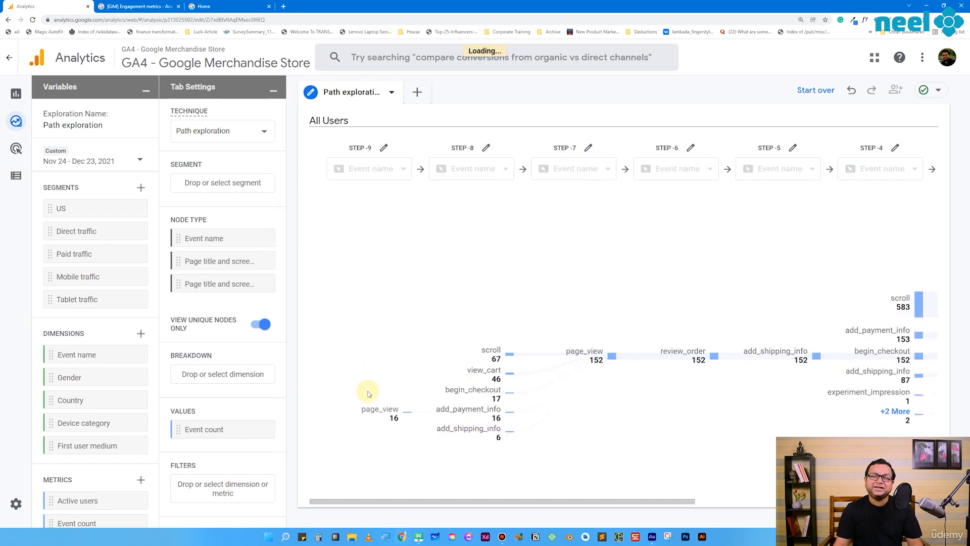
Start the path over and set the starting point to the Home page, using the Page title and screen name node type
{"action": "left_click_drag", "start_coordinate": [607, 501], "coordinate": [899, 429]}
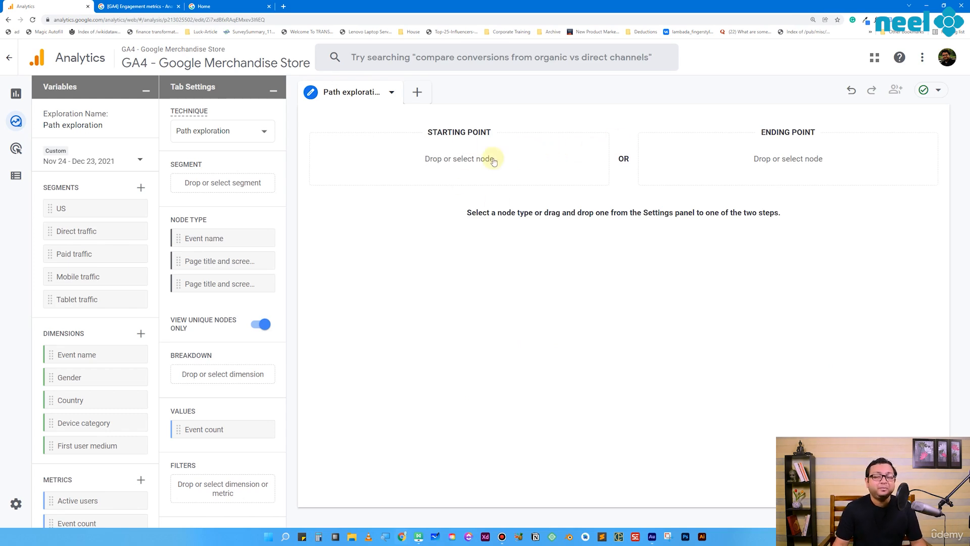
{"action": "left_click", "coordinate": [456, 160]}
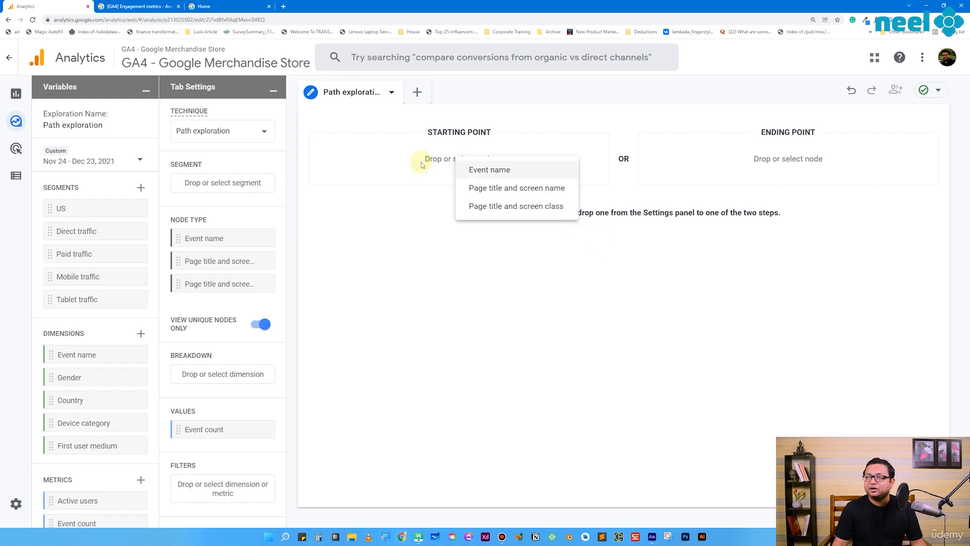
{"action": "left_click", "coordinate": [514, 189]}
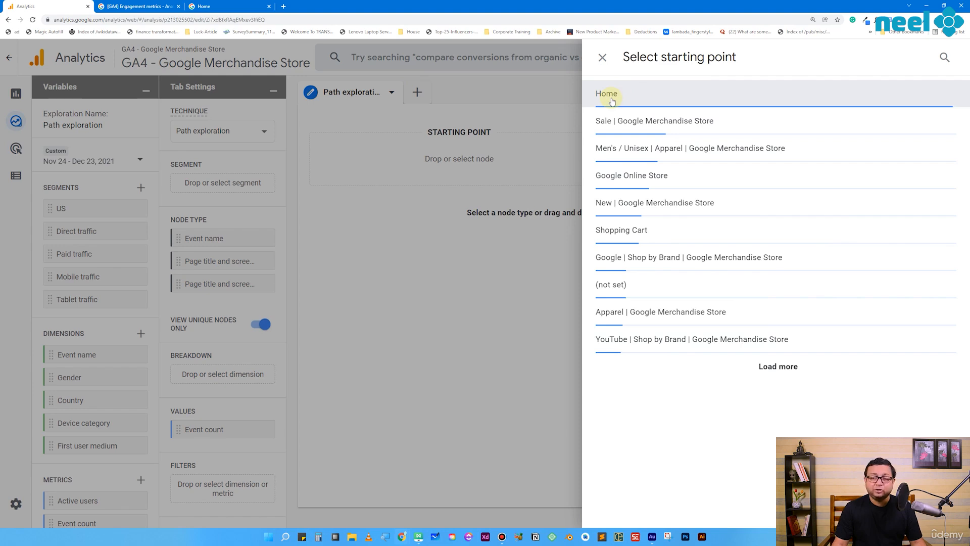
{"action": "left_click", "coordinate": [610, 96]}
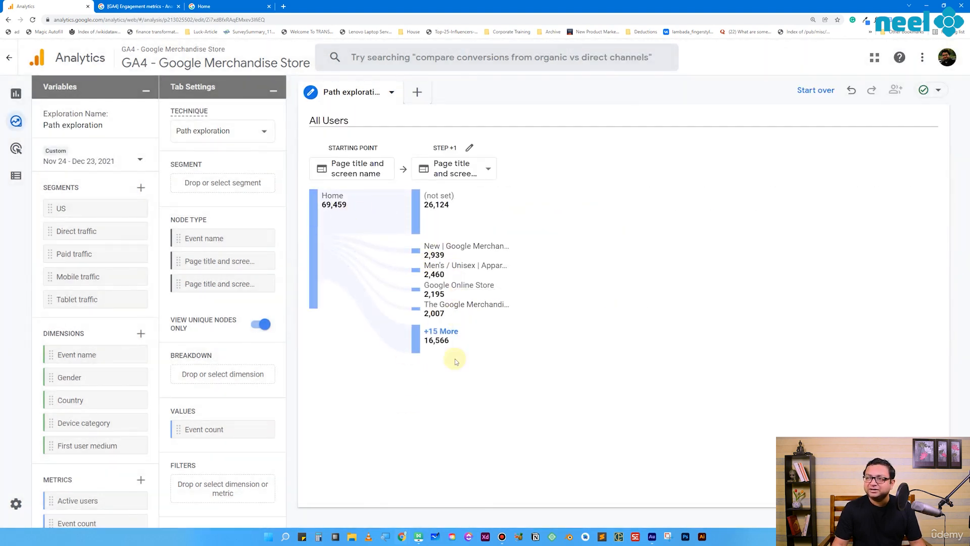
Reveal two more batches of the grouped pages that follow Home in Step +1
{"action": "left_click", "coordinate": [444, 333]}
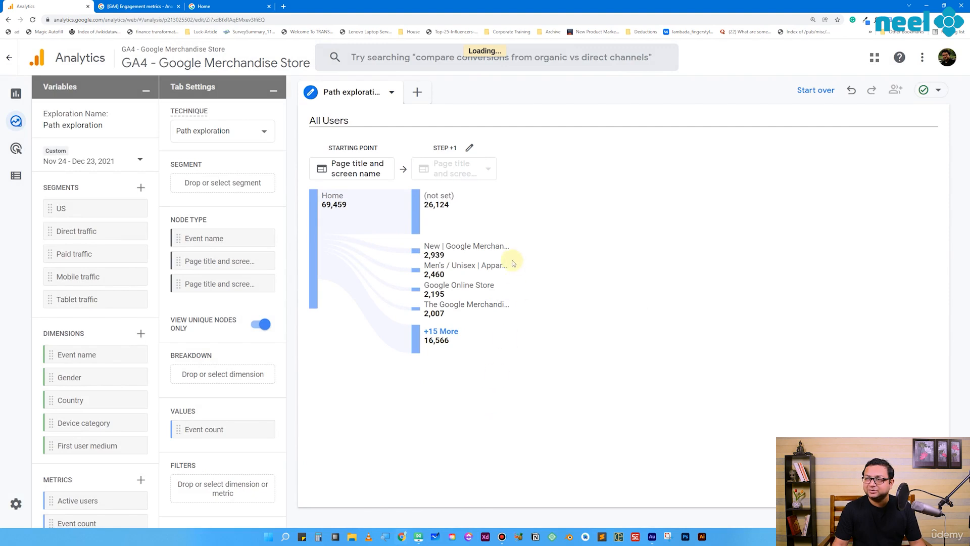
{"action": "left_click", "coordinate": [442, 331]}
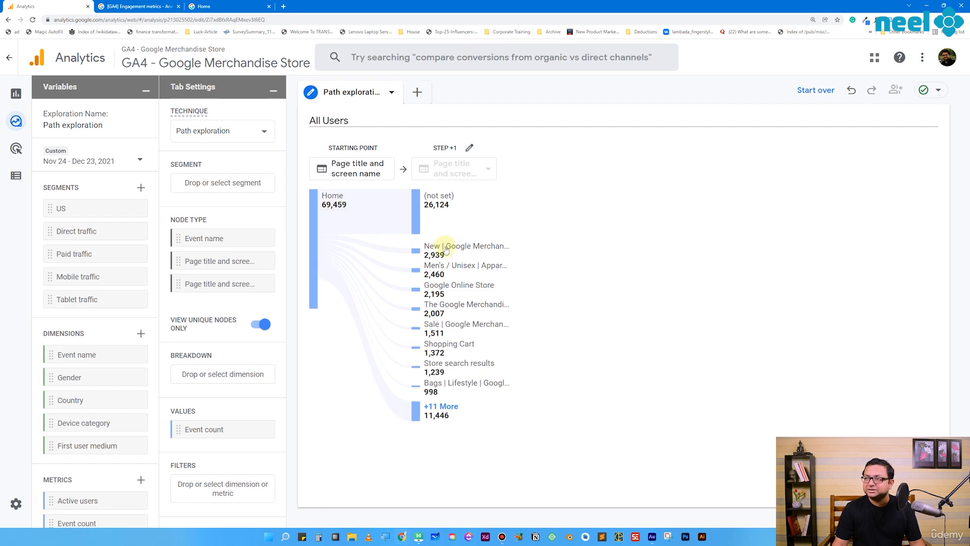
{"action": "mouse_move", "coordinate": [446, 249]}
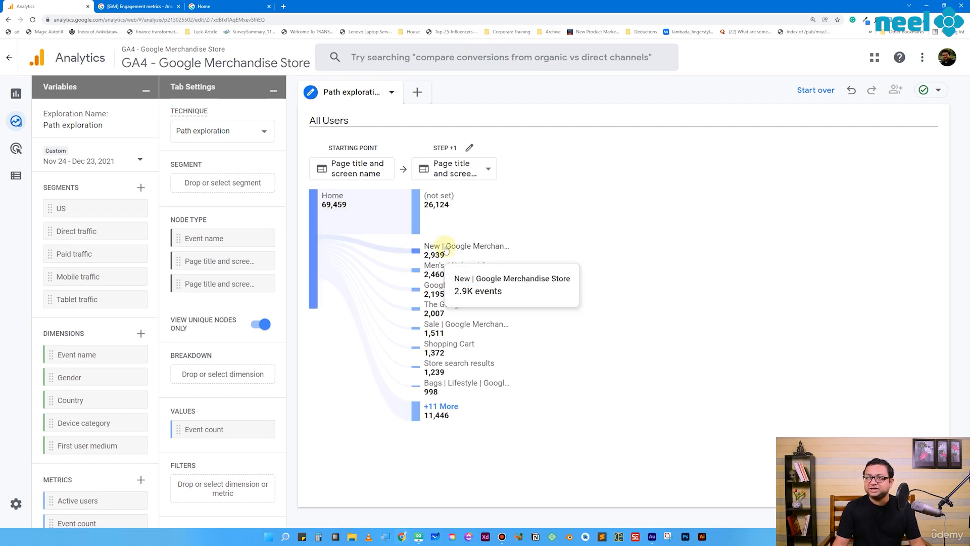
{"action": "mouse_move", "coordinate": [444, 268]}
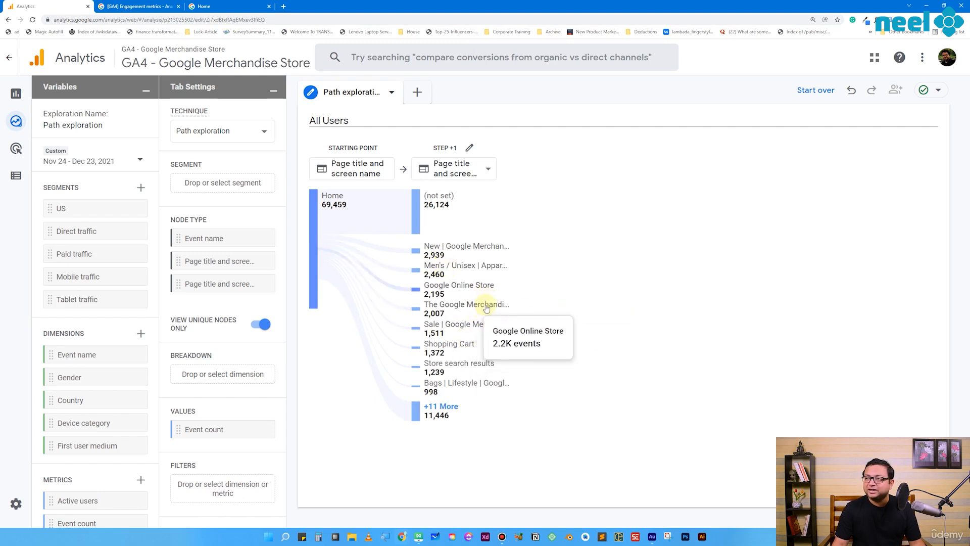
{"action": "left_click", "coordinate": [441, 409]}
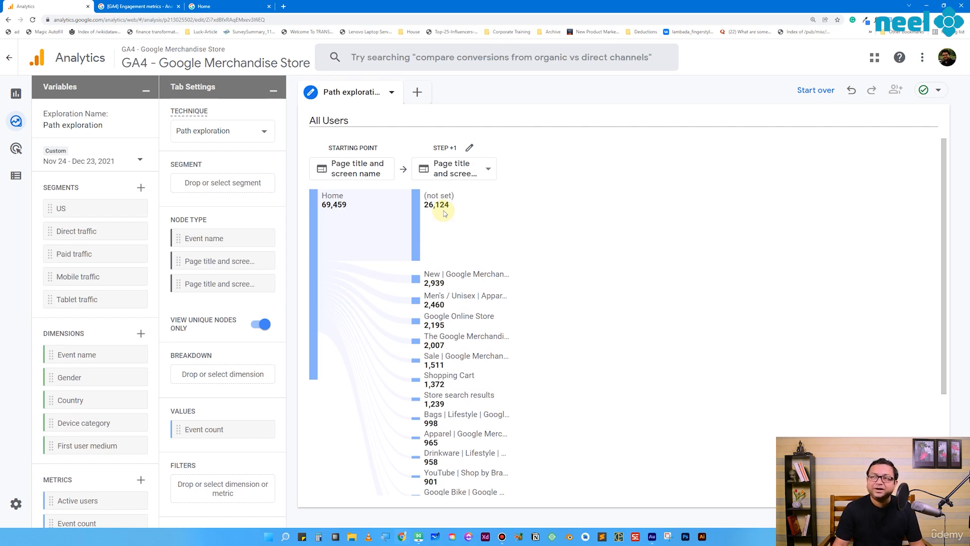
Reveal the next batch of grouped pages at the end of Step +1 and review the pages visited after Home
{"action": "scroll", "coordinate": [547, 335], "scroll_direction": "down", "scroll_amount": 3}
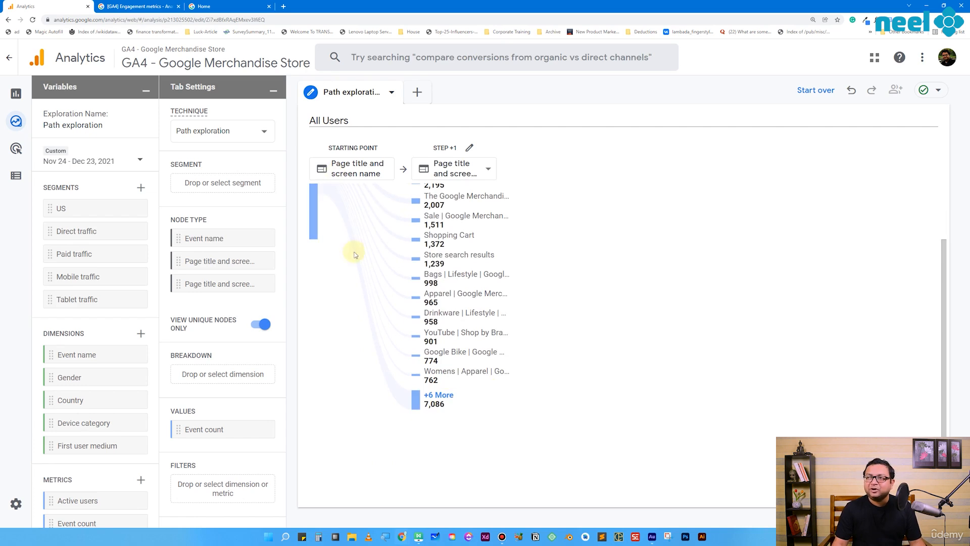
{"action": "scroll", "coordinate": [343, 245], "scroll_direction": "up", "scroll_amount": 3}
{"action": "scroll", "coordinate": [347, 211], "scroll_direction": "down", "scroll_amount": 3}
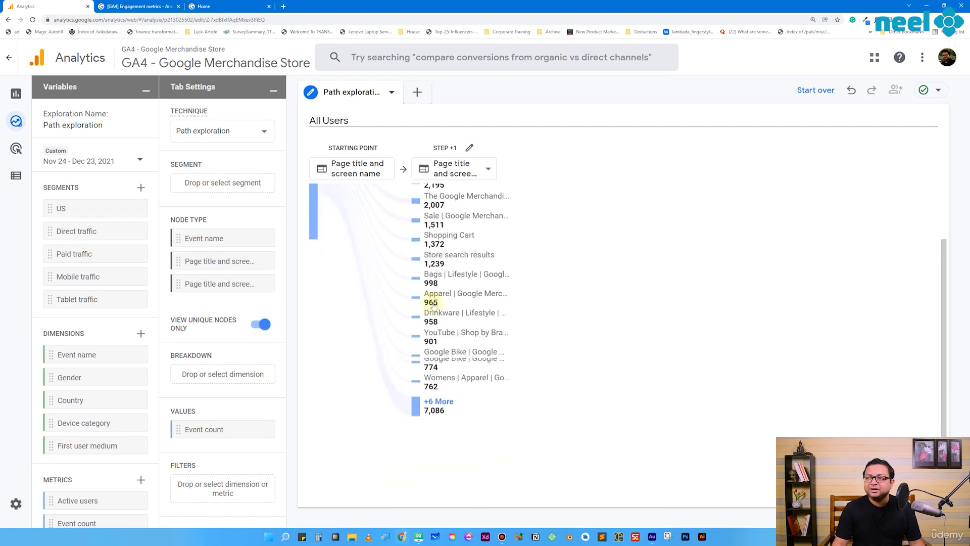
{"action": "left_click", "coordinate": [438, 395]}
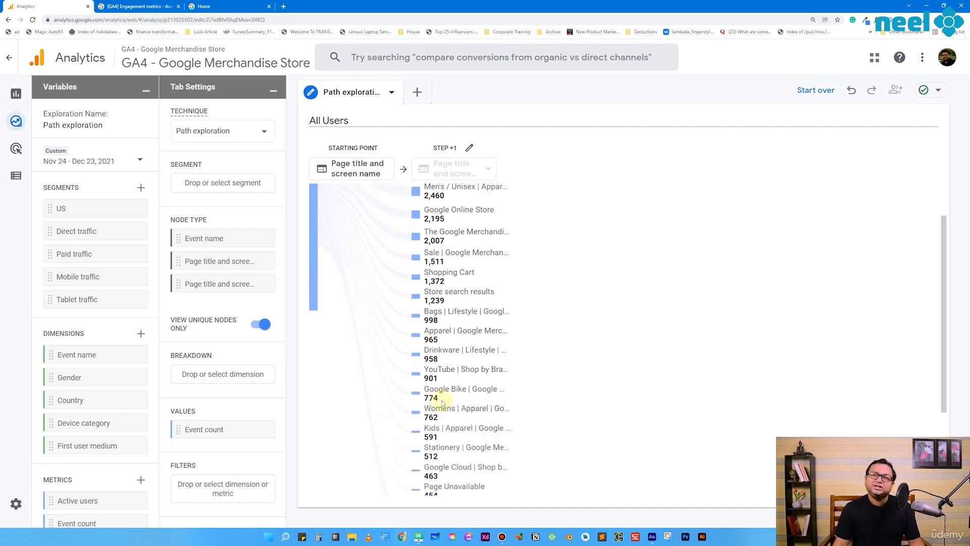
{"action": "scroll", "coordinate": [457, 414], "scroll_direction": "down", "scroll_amount": 2}
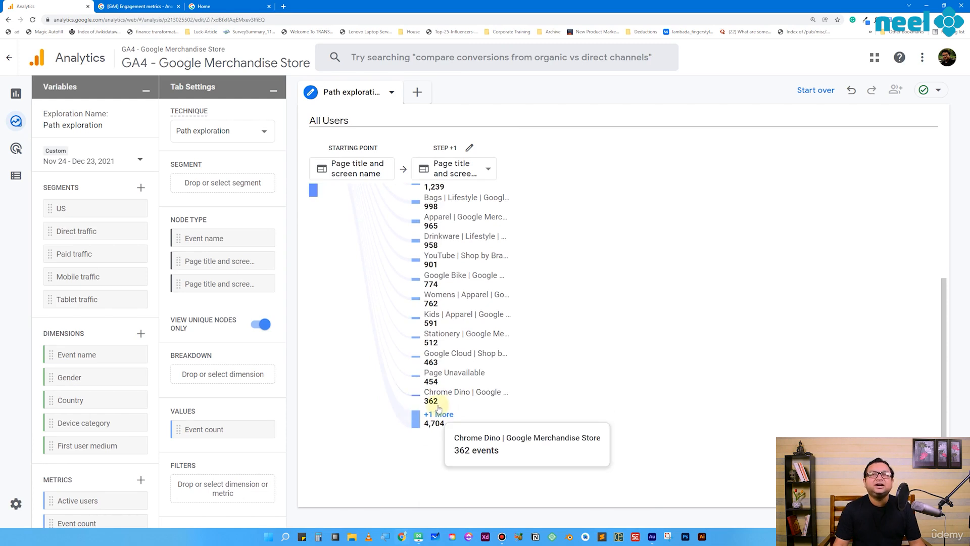
{"action": "scroll", "coordinate": [494, 402], "scroll_direction": "up", "scroll_amount": 3}
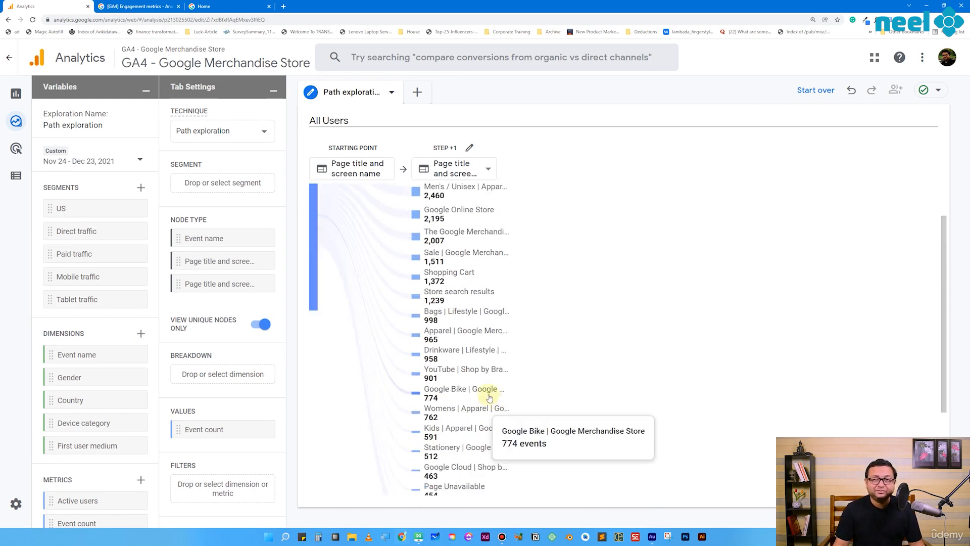
{"action": "scroll", "coordinate": [492, 397], "scroll_direction": "up", "scroll_amount": 2}
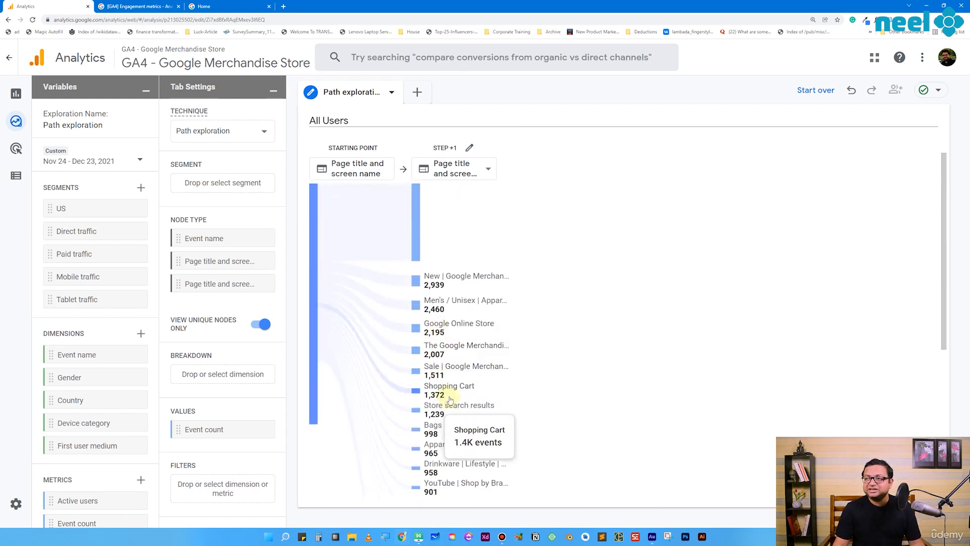